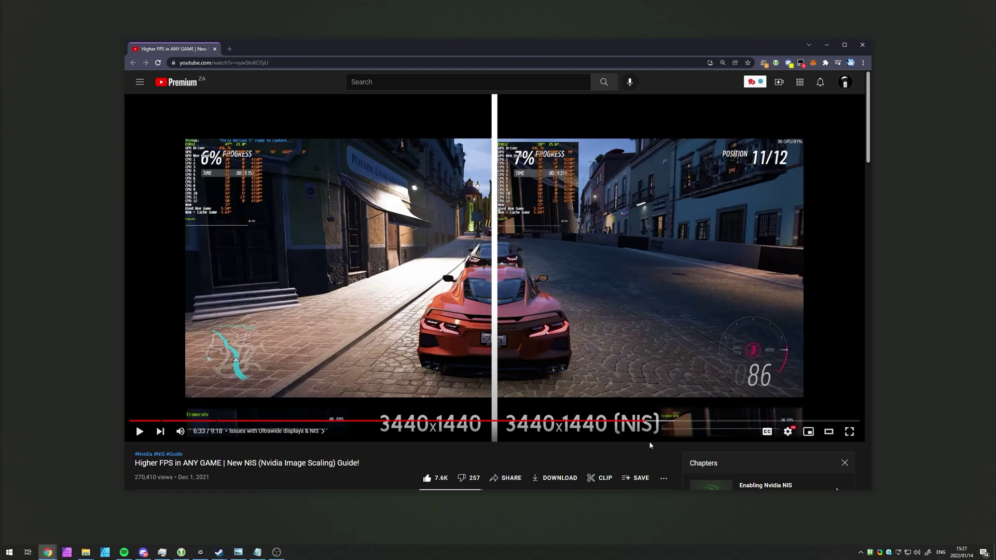
Switch the NIS guide video from theater mode back to the default player size
{"action": "scroll", "coordinate": [579, 377], "scroll_direction": "down", "scroll_amount": 3}
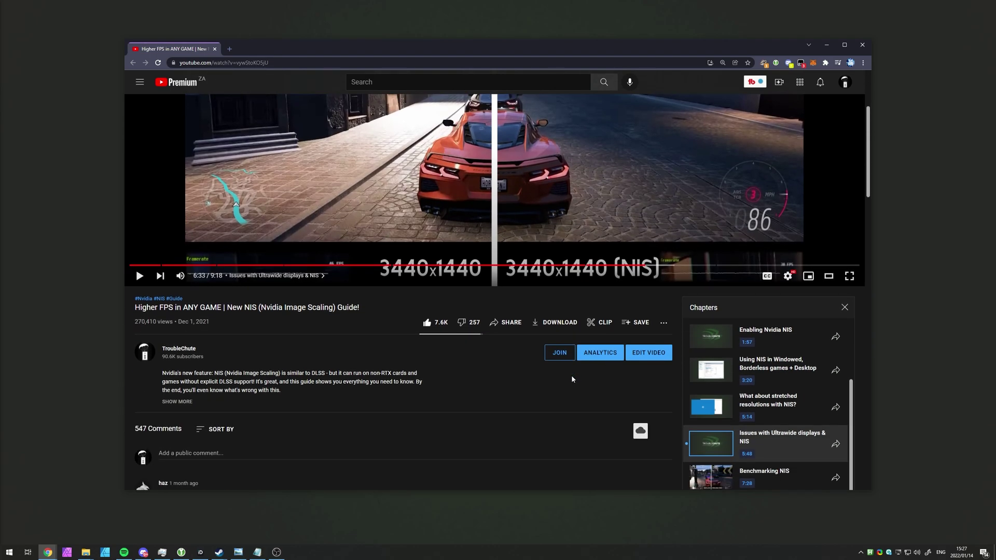
{"action": "left_click", "coordinate": [828, 275]}
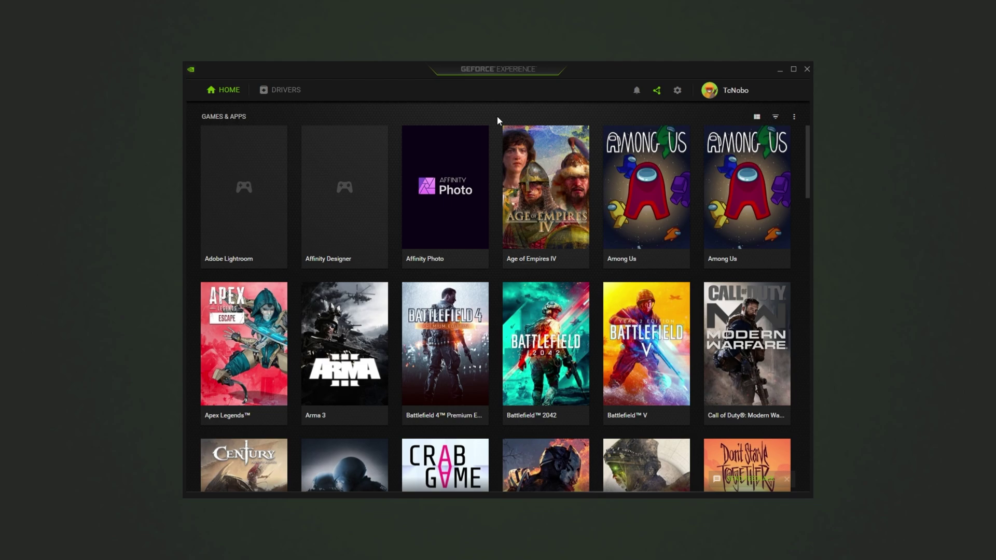
{"action": "scroll", "coordinate": [490, 130], "scroll_direction": "down", "scroll_amount": 3}
{"action": "scroll", "coordinate": [492, 130], "scroll_direction": "down", "scroll_amount": 9}
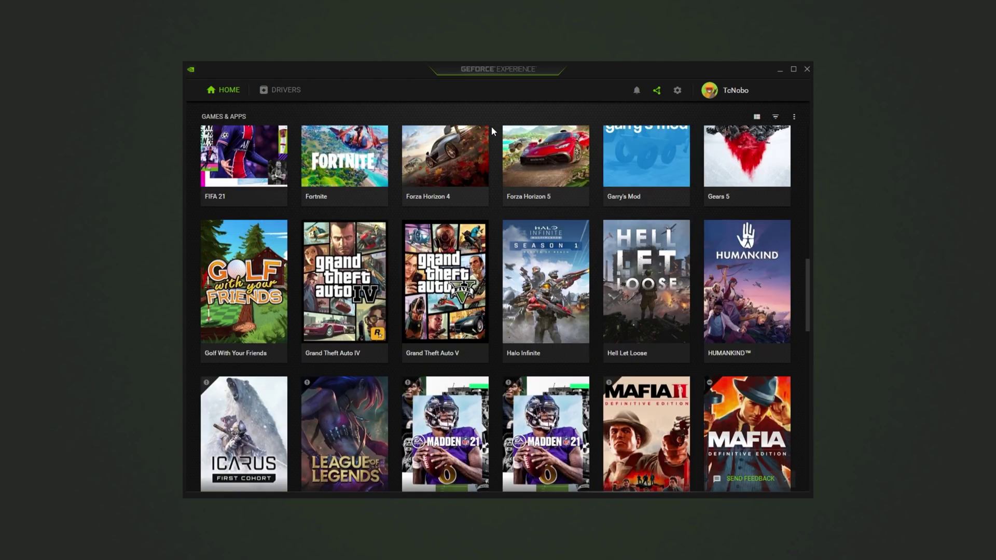
{"action": "scroll", "coordinate": [490, 129], "scroll_direction": "up", "scroll_amount": 15}
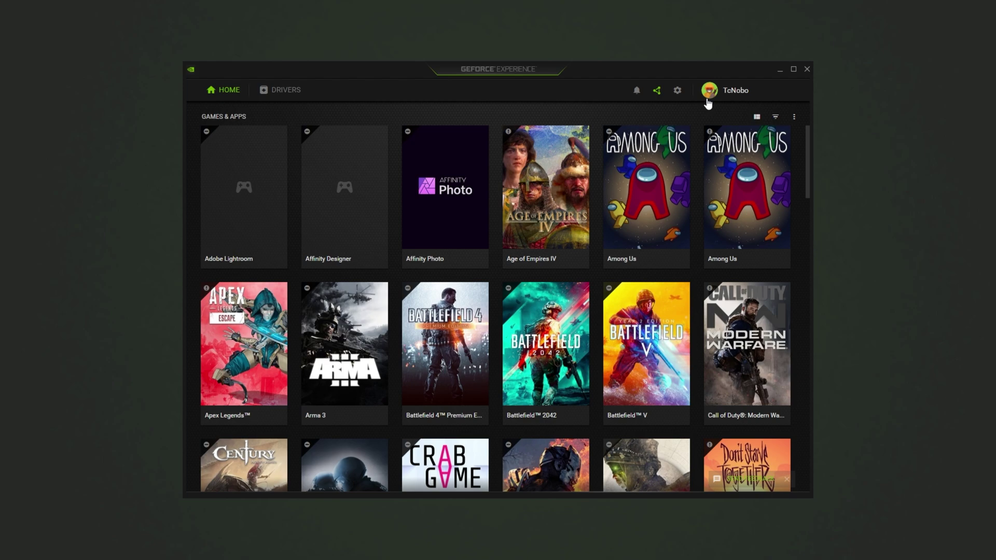
Open GeForce Experience's General settings and toggle the Alt+R performance overlay on and off
{"action": "left_click", "coordinate": [676, 91]}
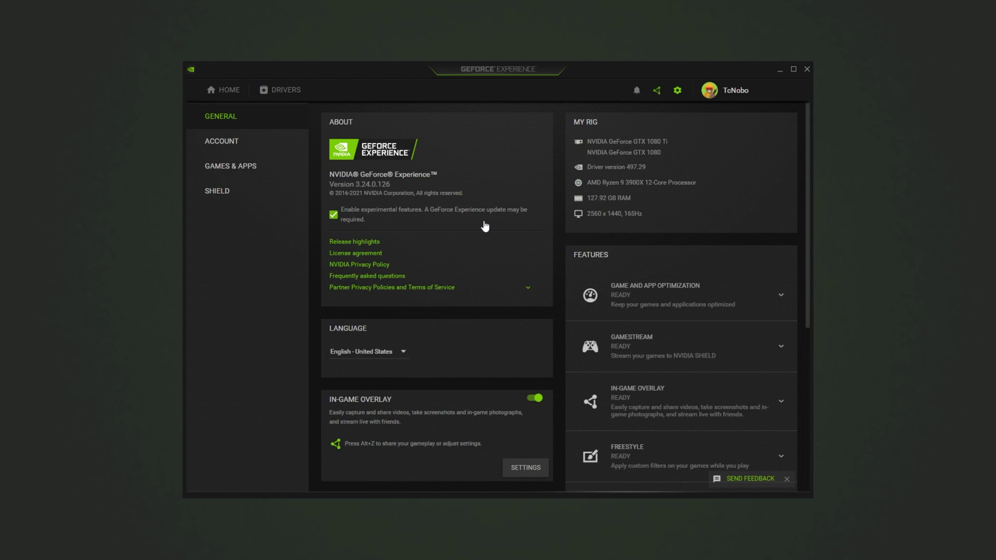
{"action": "key", "text": "alt+r"}
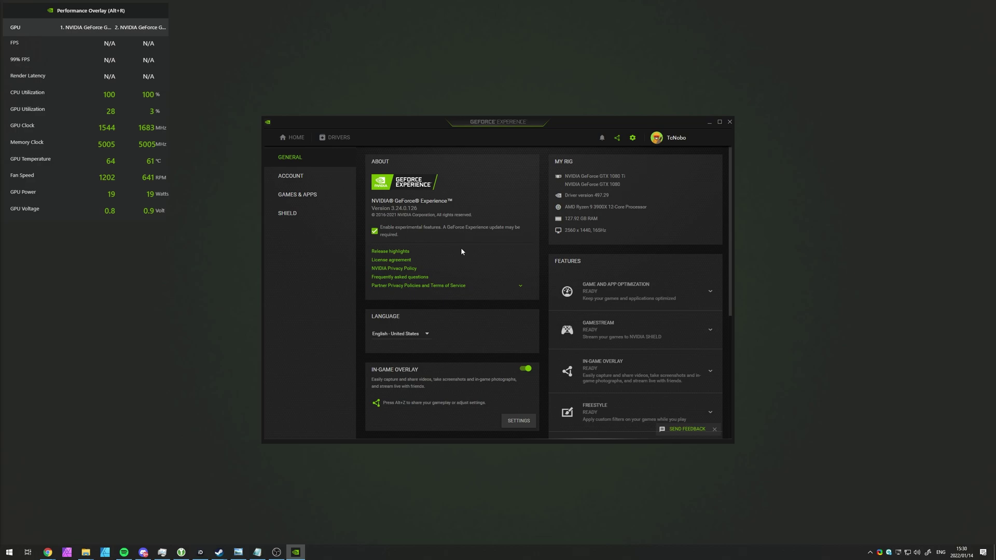
{"action": "key", "text": "alt+r"}
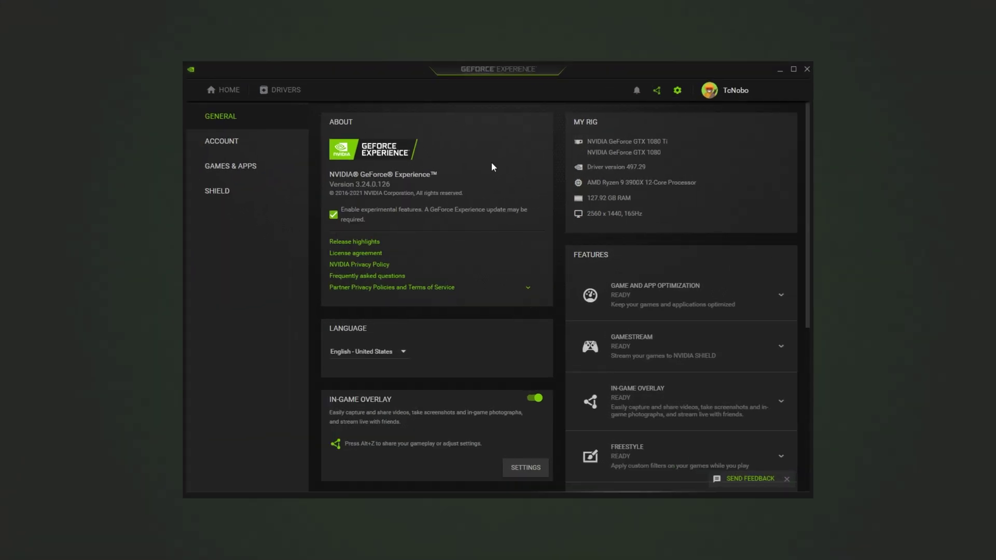
Switch on Image Scaling, move the window up-left, and clear the screen to the desktop
{"action": "scroll", "coordinate": [495, 165], "scroll_direction": "down", "scroll_amount": 5}
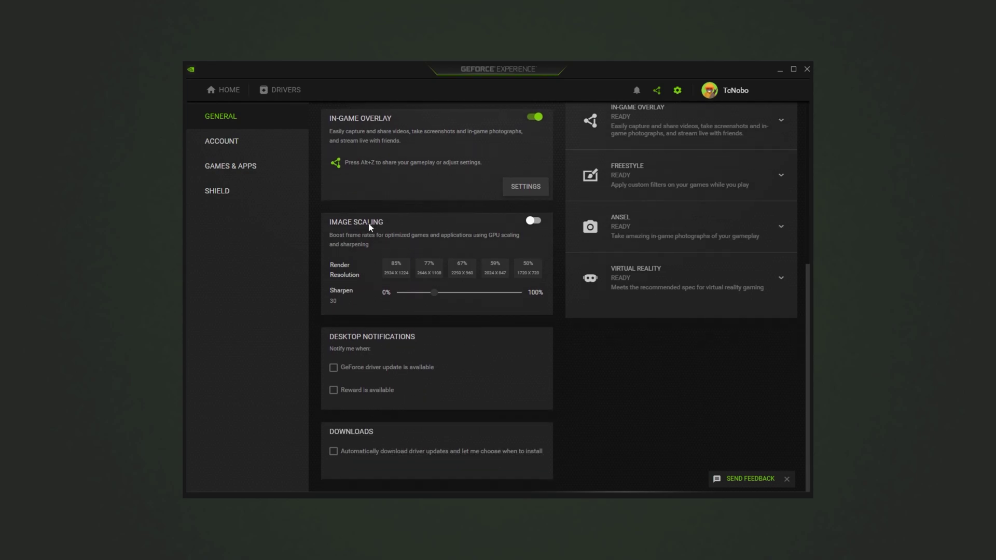
{"action": "left_click", "coordinate": [533, 223]}
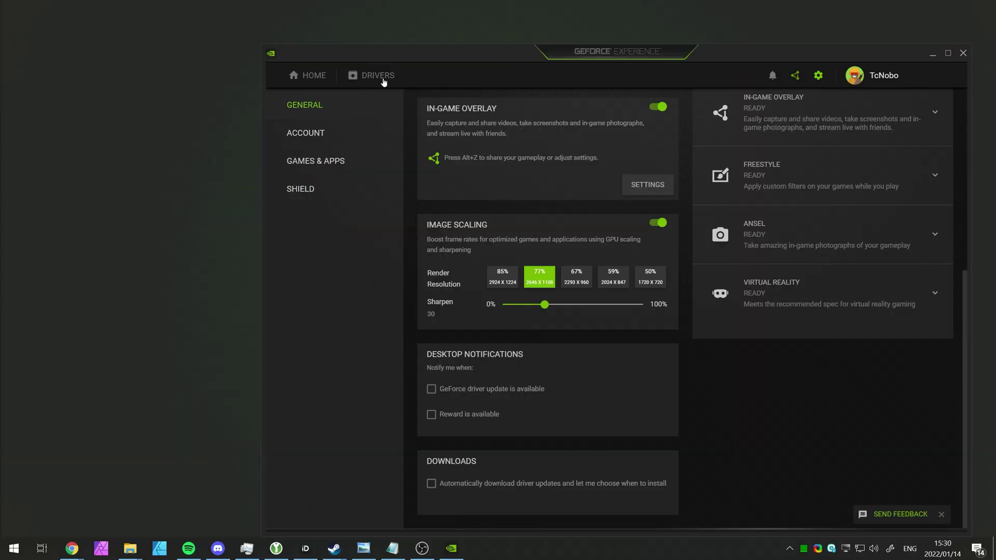
{"action": "left_click_drag", "start_coordinate": [400, 60], "coordinate": [282, 48]}
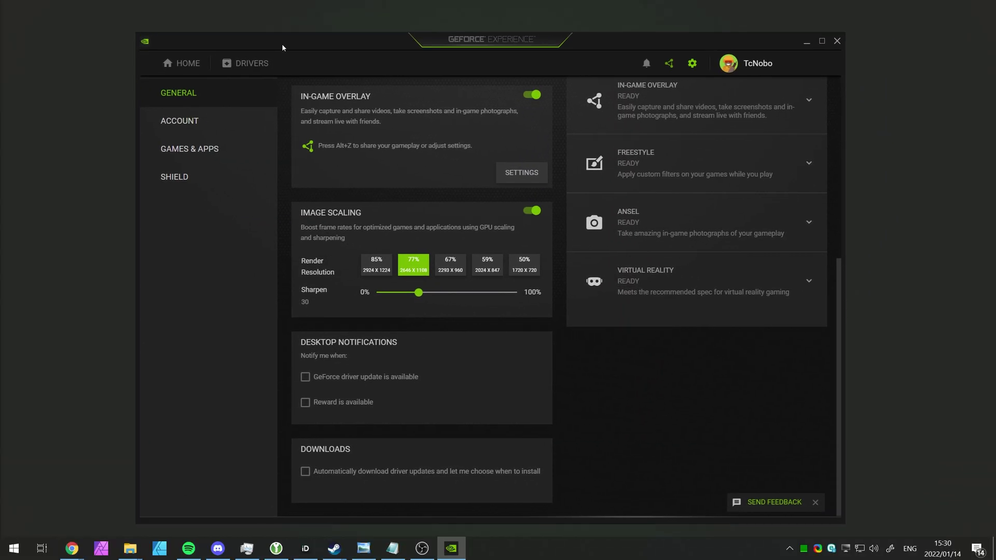
{"action": "key", "text": "super+d"}
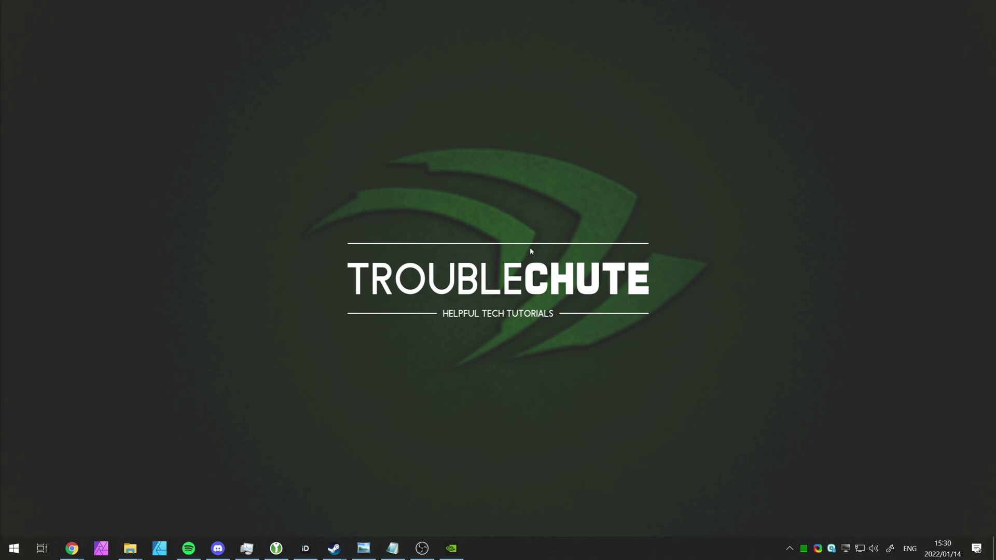
{"action": "left_click", "coordinate": [444, 547]}
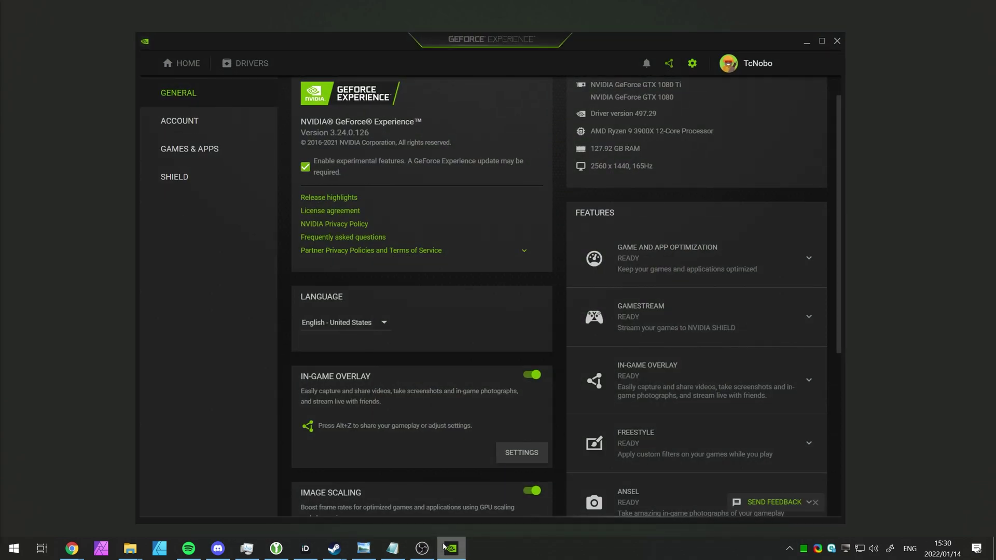
{"action": "key", "text": "super+d"}
In Windows Display settings, keep 2560 × 1440 resolution and set scaling to 100%
{"action": "right_click", "coordinate": [360, 126]}
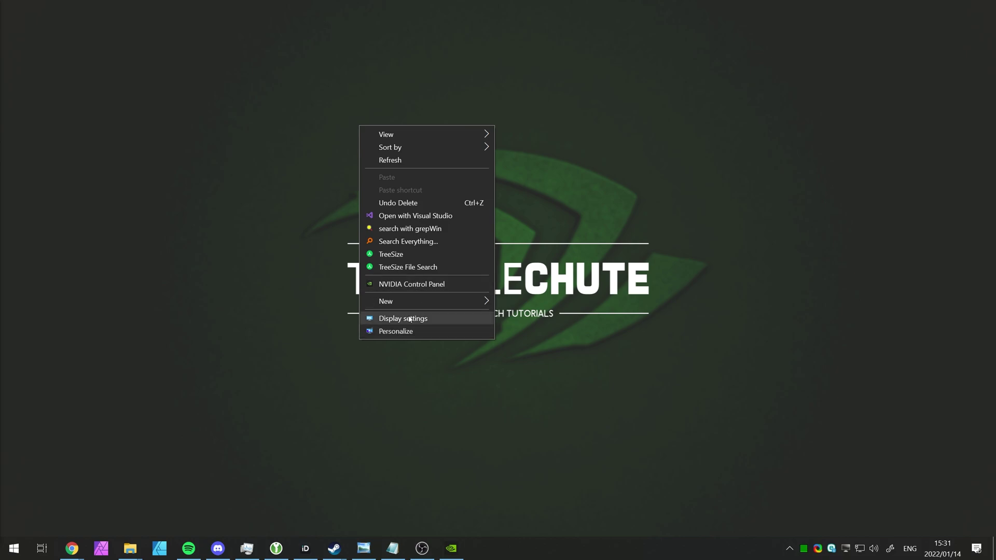
{"action": "left_click", "coordinate": [409, 319]}
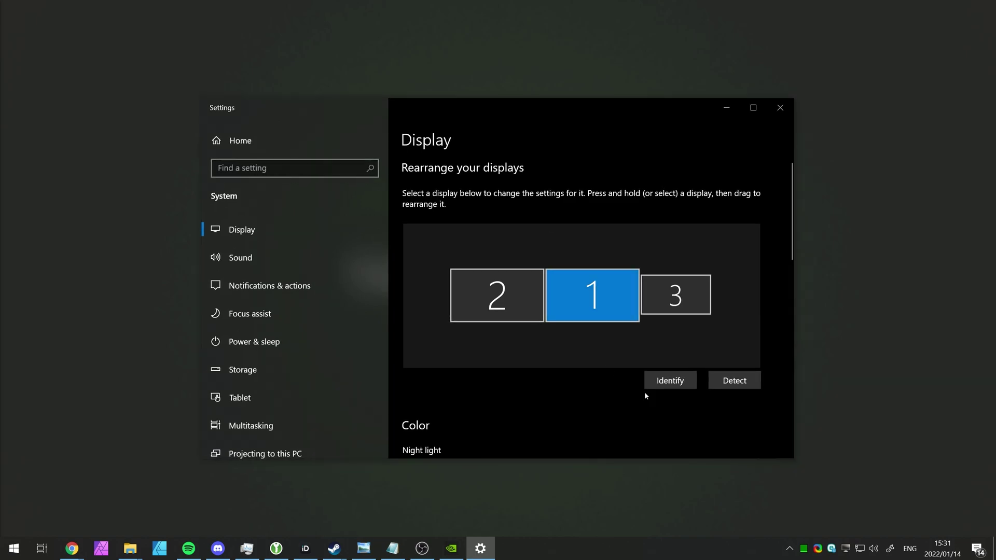
{"action": "scroll", "coordinate": [589, 278], "scroll_direction": "down", "scroll_amount": 8}
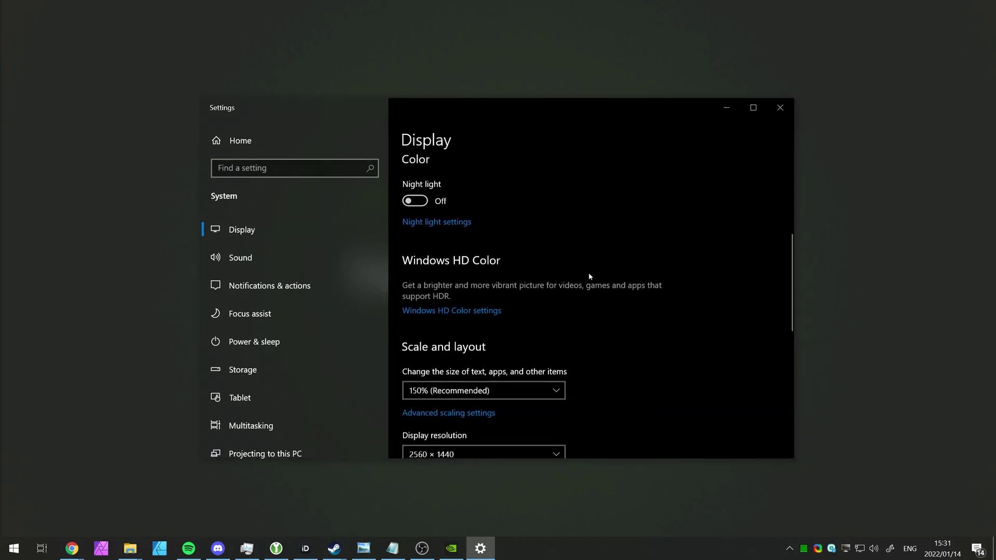
{"action": "left_click", "coordinate": [432, 290]}
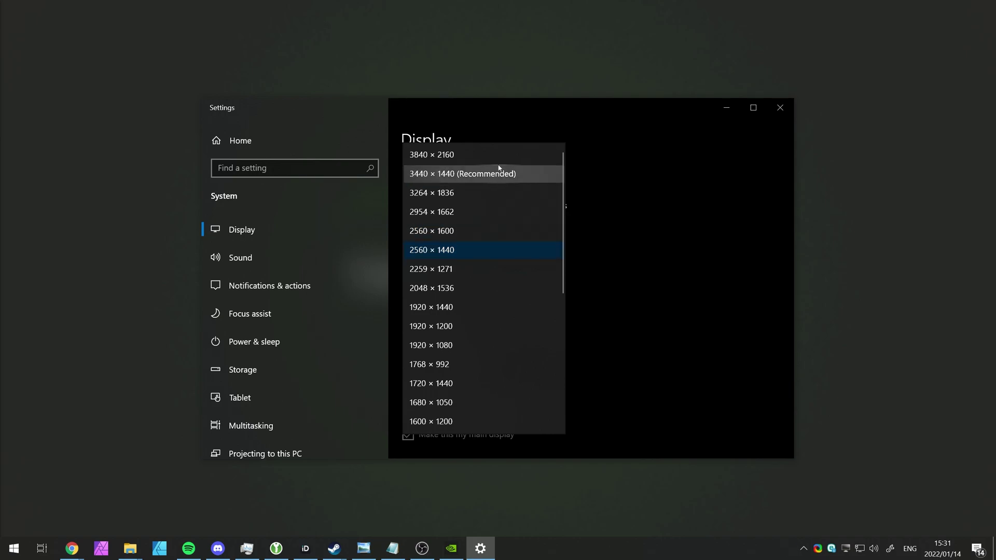
{"action": "left_click", "coordinate": [645, 264]}
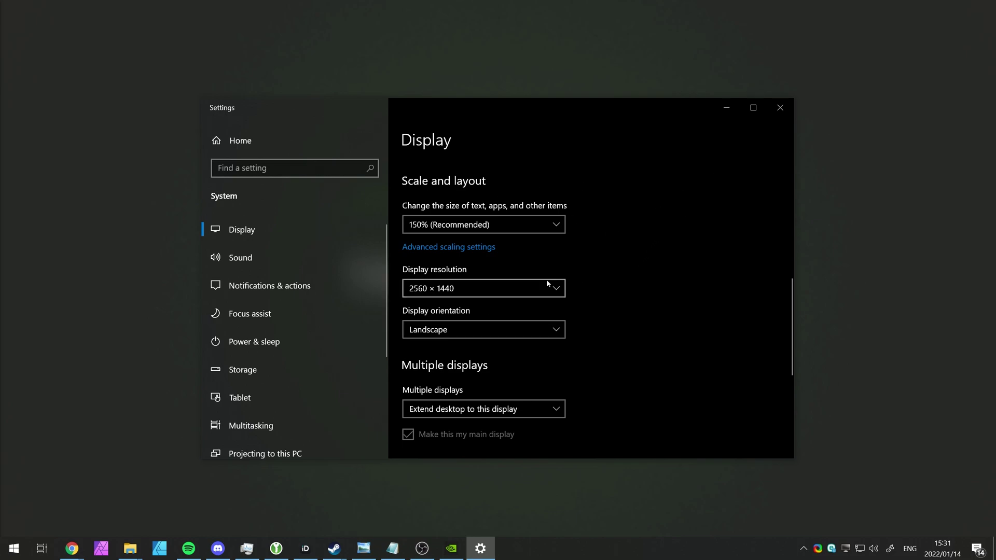
{"action": "left_click", "coordinate": [481, 225]}
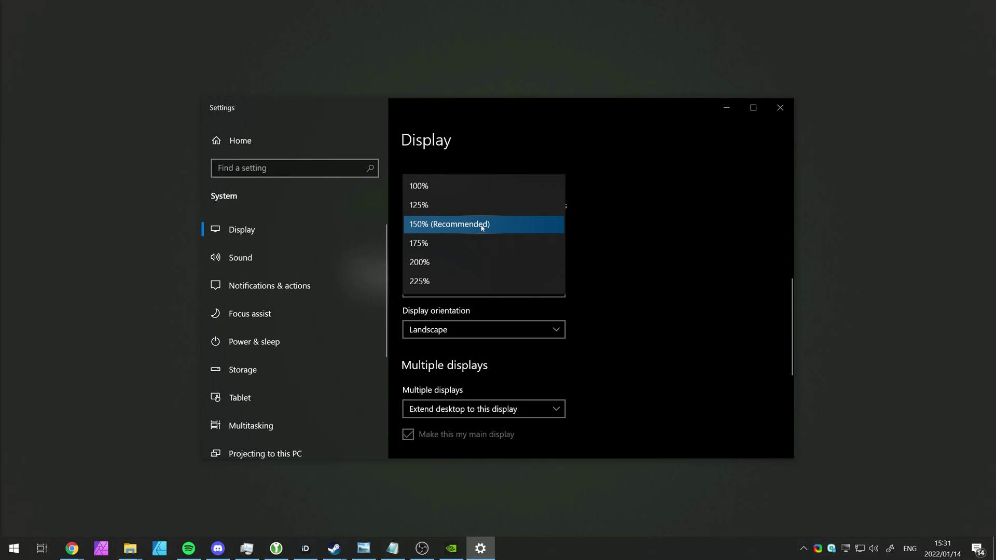
{"action": "key", "text": "Return"}
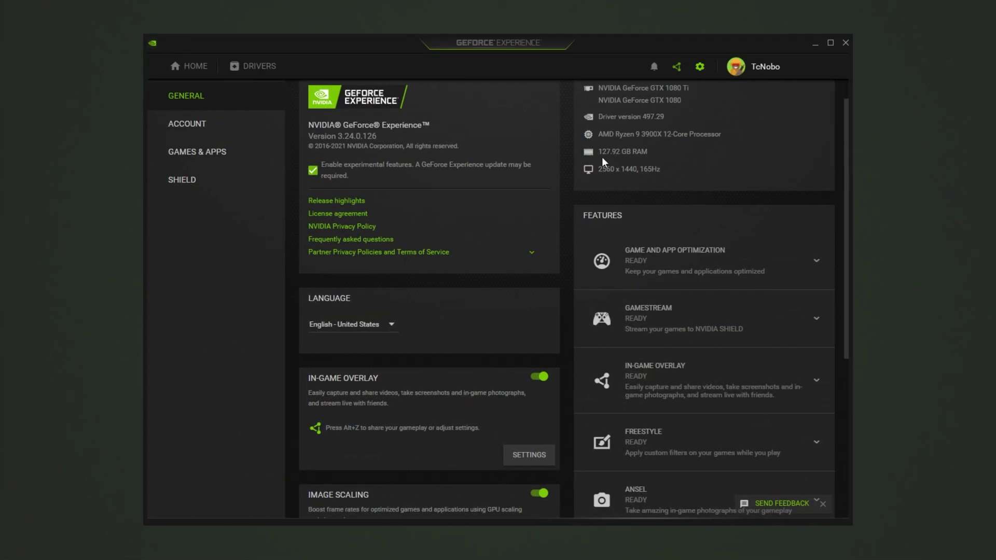
{"action": "scroll", "coordinate": [560, 235], "scroll_direction": "down", "scroll_amount": 5}
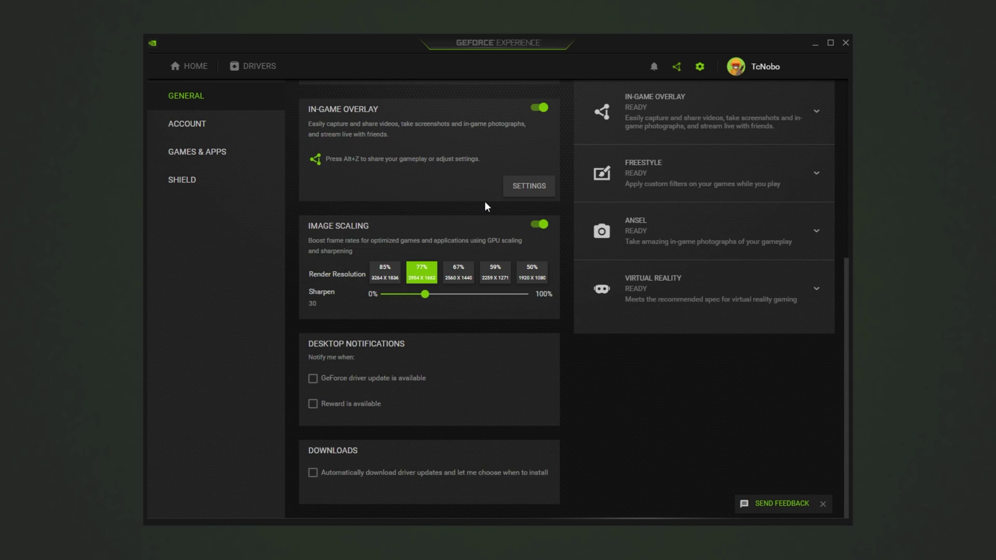
Choose the 50% 1920 × 1080 render resolution preset and dismiss the Image Scaling enabled notice
{"action": "left_click", "coordinate": [534, 281]}
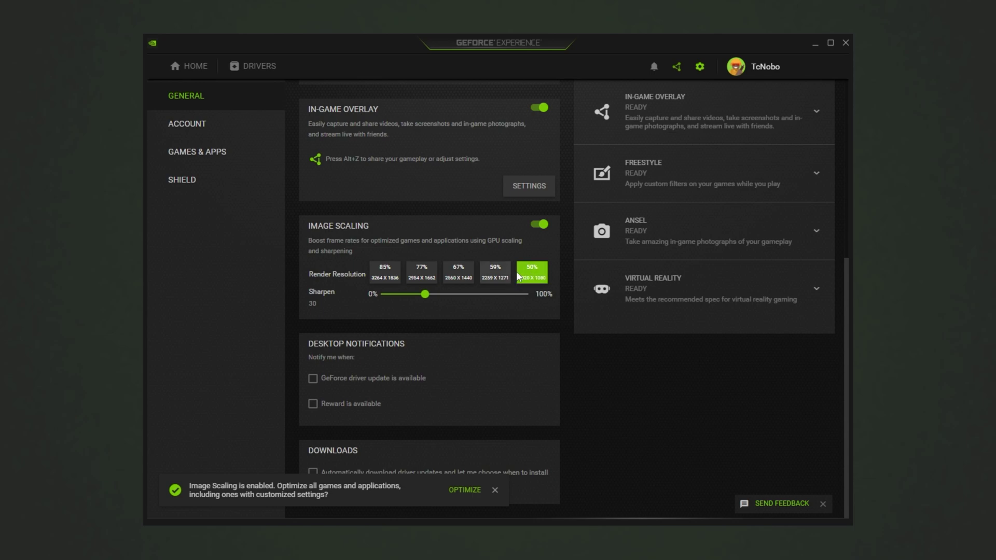
{"action": "left_click", "coordinate": [494, 489]}
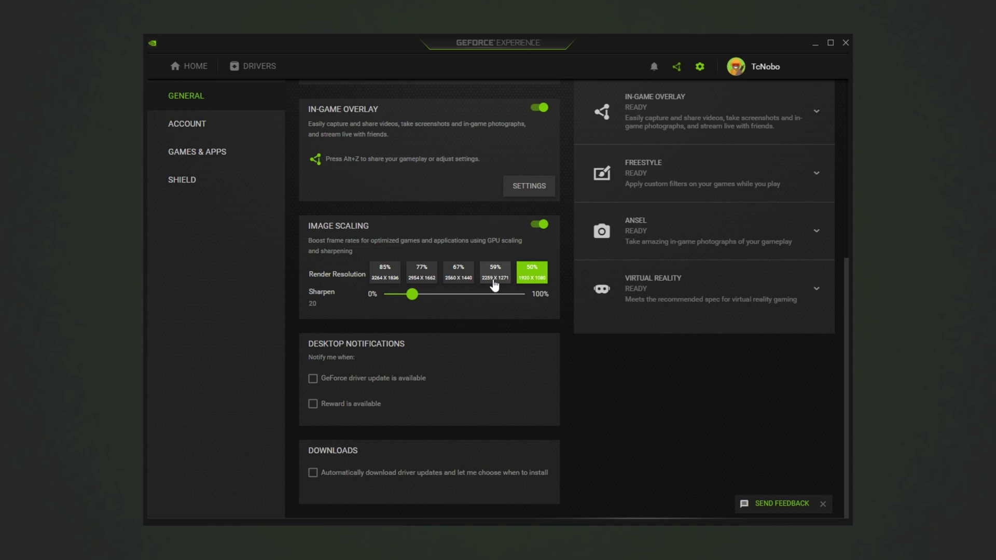
Return to the GeForce Experience Home library and scroll through the detected games
{"action": "left_click", "coordinate": [194, 72]}
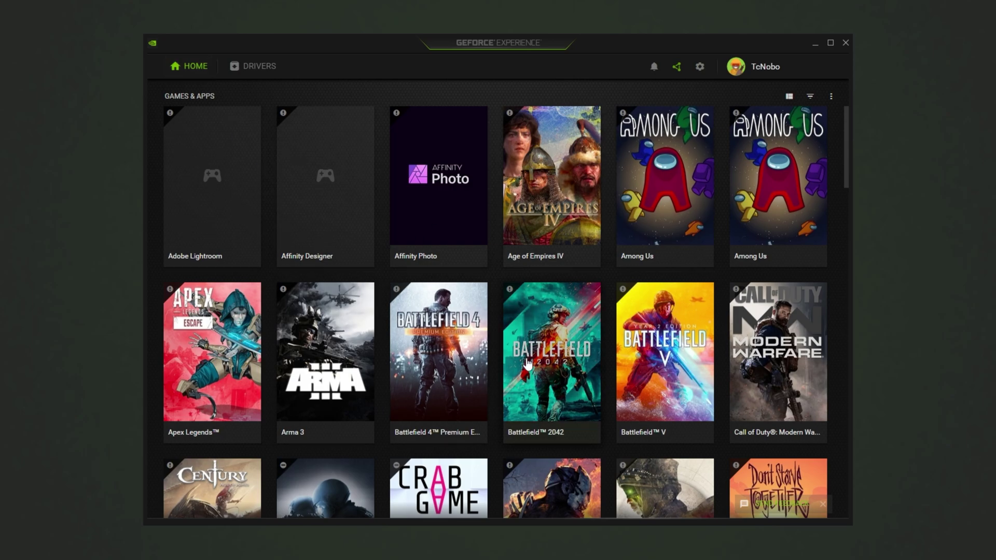
{"action": "scroll", "coordinate": [473, 394], "scroll_direction": "down", "scroll_amount": 8}
{"action": "scroll", "coordinate": [473, 394], "scroll_direction": "down", "scroll_amount": 4}
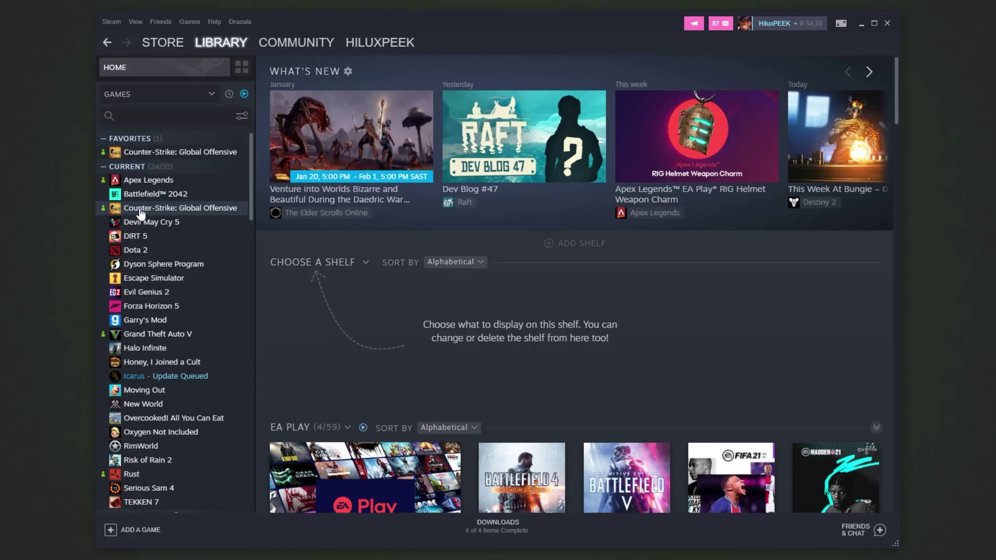
Launch Forza Horizon 5 and go to its Video settings
{"action": "double_click", "coordinate": [156, 311]}
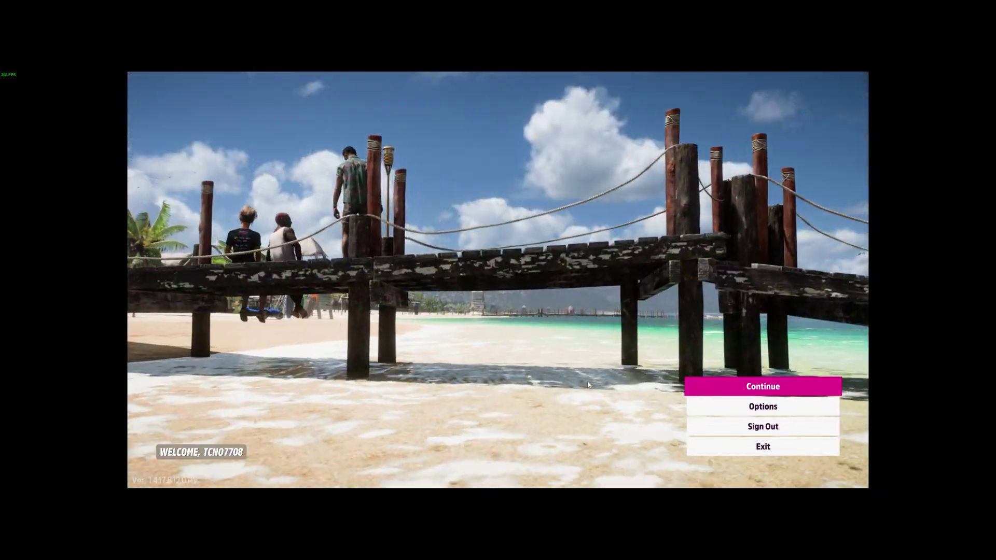
{"action": "left_click", "coordinate": [762, 406]}
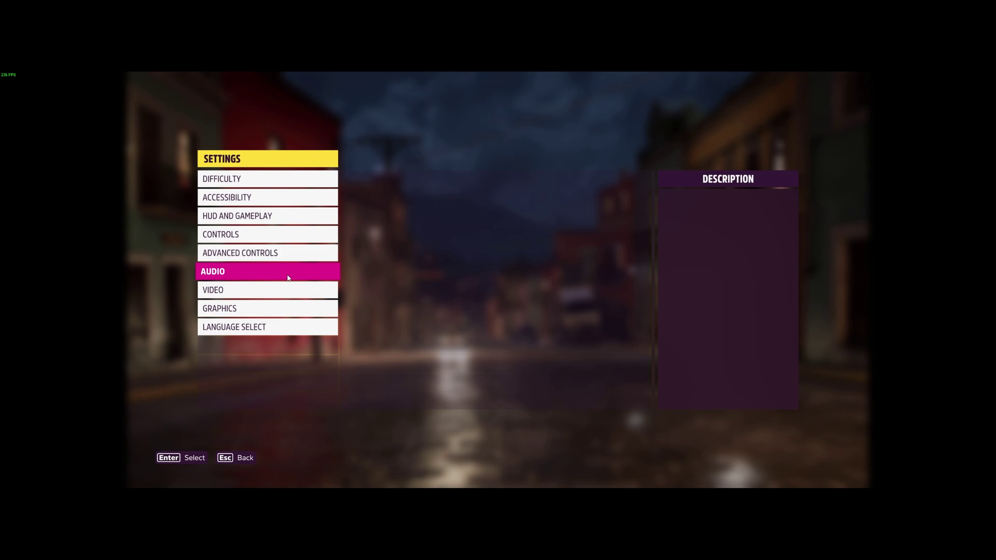
{"action": "left_click", "coordinate": [288, 290]}
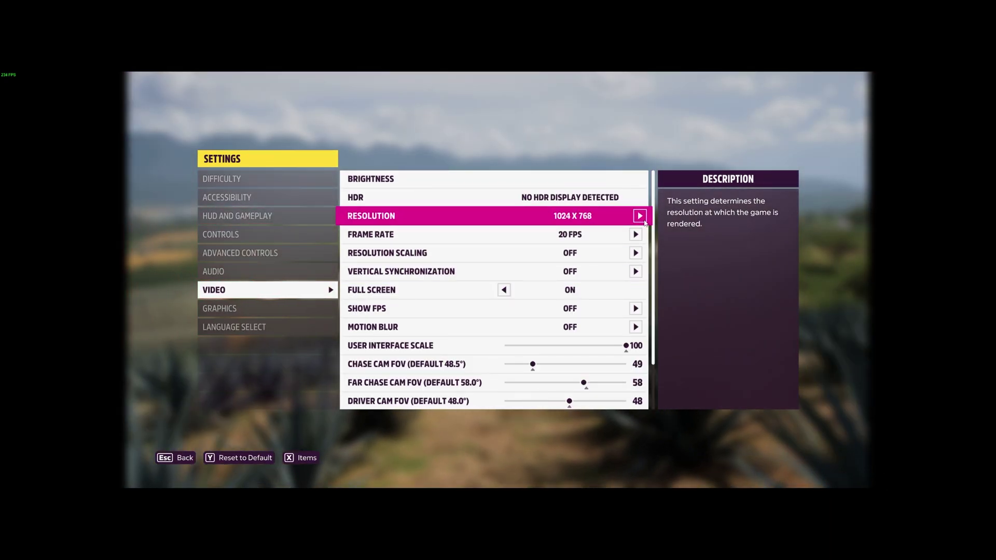
Raise the resolution step by step to the maximum 2560 X 1440 and save it
{"action": "left_click", "coordinate": [640, 216]}
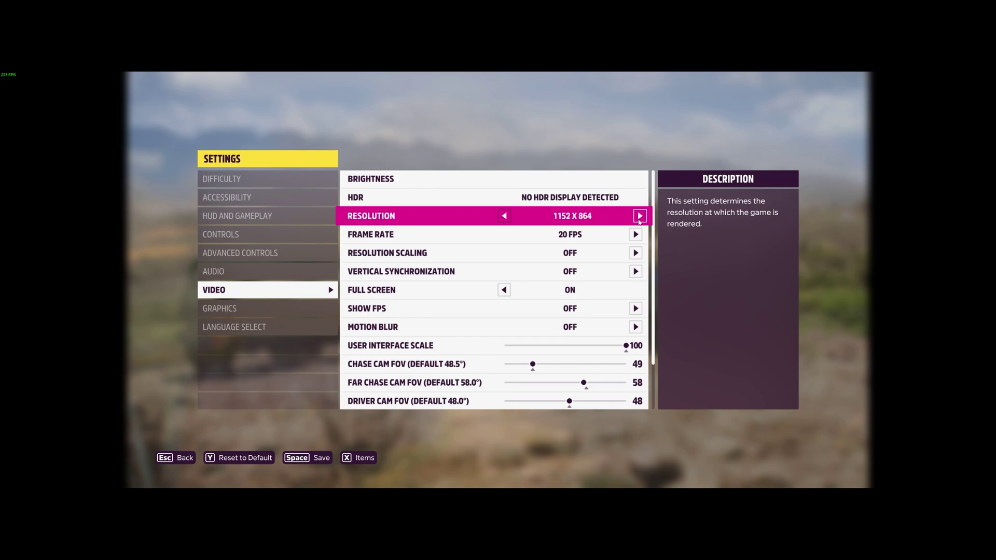
{"action": "left_click", "coordinate": [640, 215]}
{"action": "left_click", "coordinate": [641, 216]}
{"action": "left_click", "coordinate": [641, 217]}
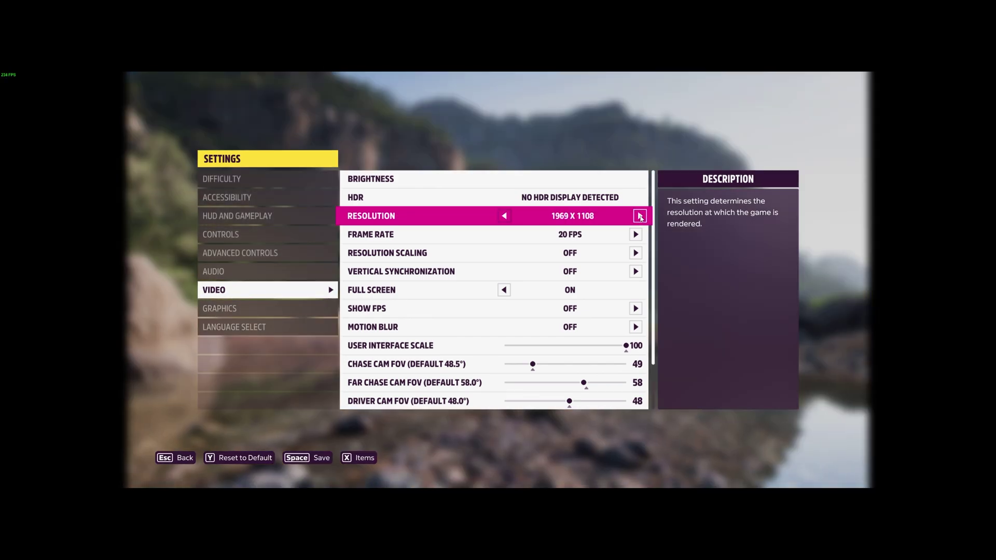
{"action": "left_click", "coordinate": [640, 216]}
{"action": "left_click", "coordinate": [640, 216]}
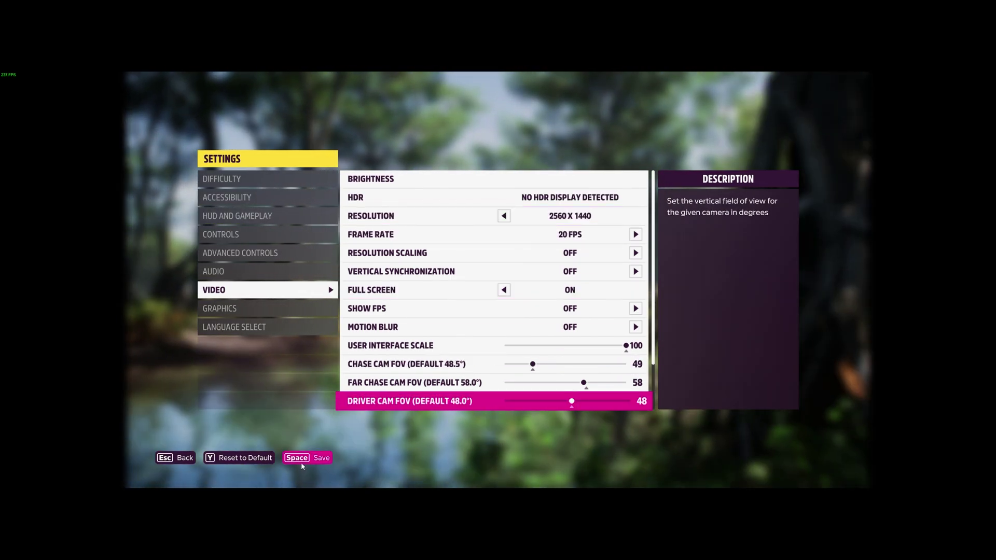
{"action": "left_click", "coordinate": [301, 461]}
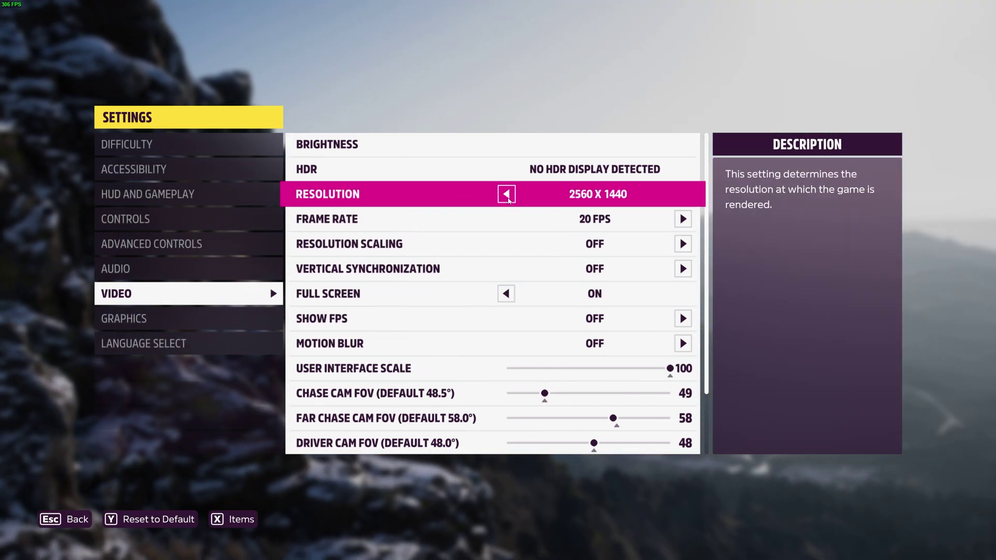
Step the resolution down through 2176 X 1224, 1969 X 1108, 1920 X 1440, 1920 X 1200 to 1920 X 1080
{"action": "left_click", "coordinate": [506, 195]}
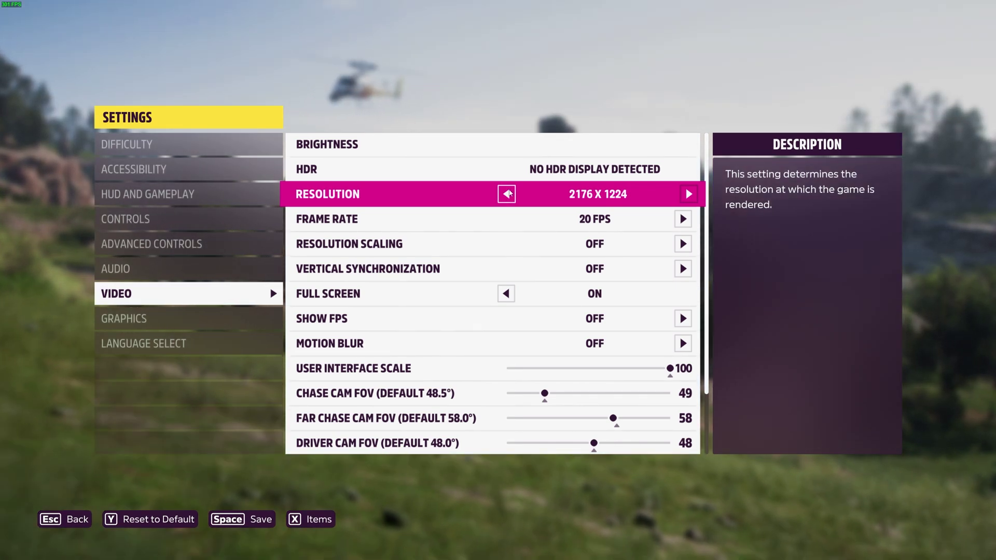
{"action": "left_click", "coordinate": [508, 195]}
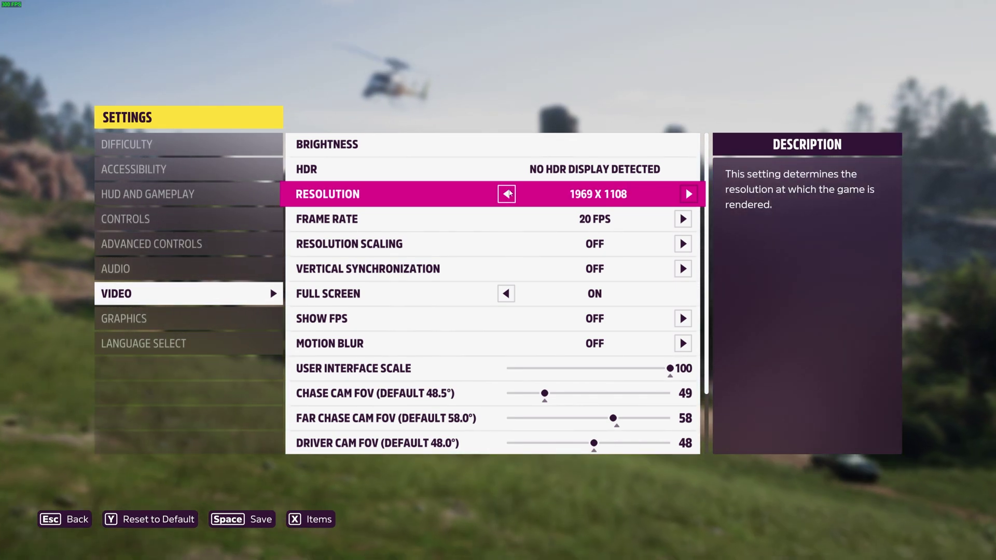
{"action": "left_click", "coordinate": [508, 193]}
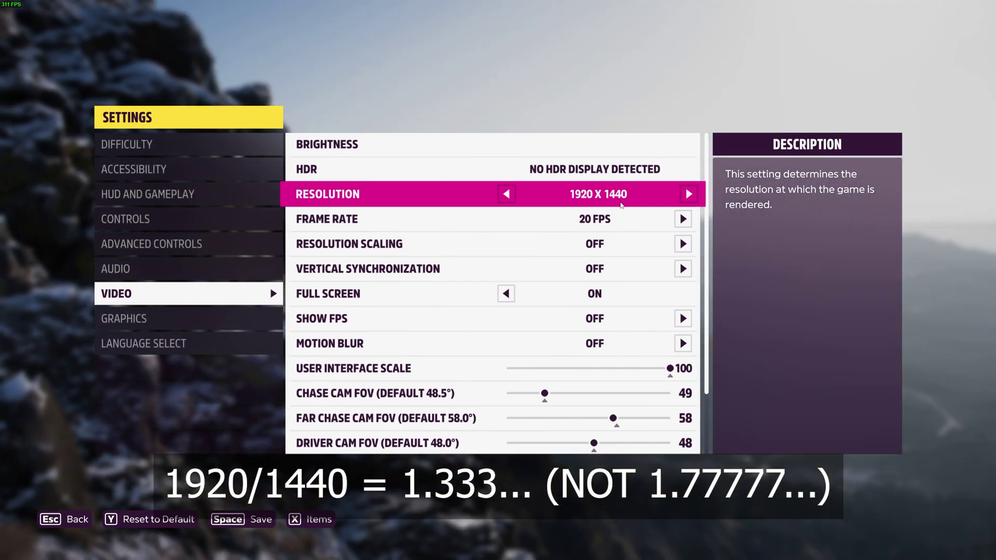
{"action": "left_click", "coordinate": [508, 197]}
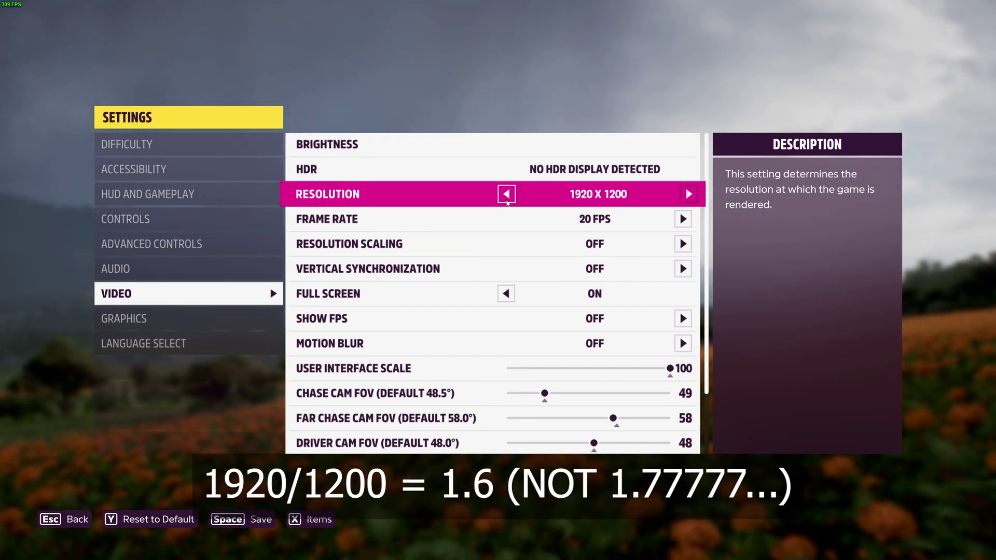
{"action": "left_click", "coordinate": [507, 194]}
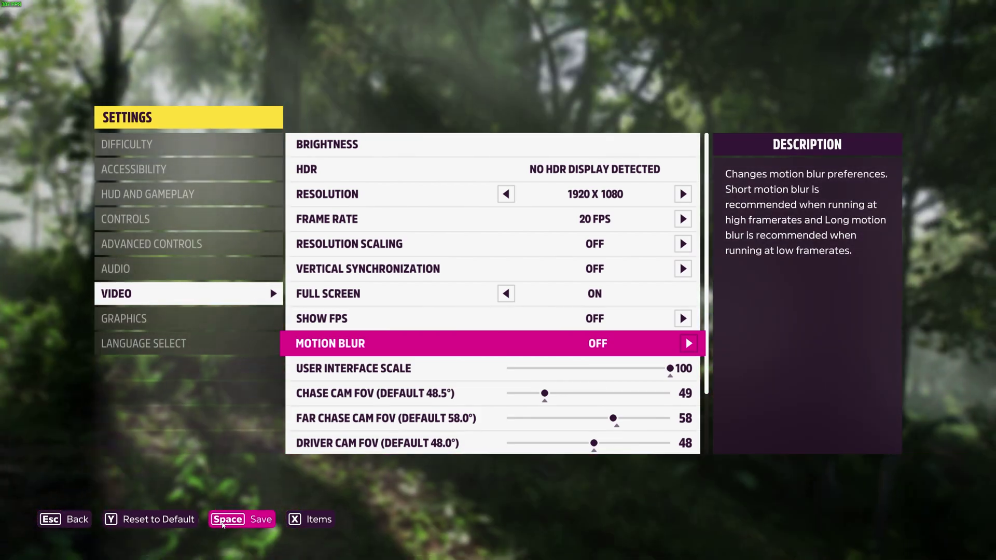
Save the 1920 X 1080 resolution and confirm keeping it before the countdown reverts
{"action": "left_click", "coordinate": [223, 519]}
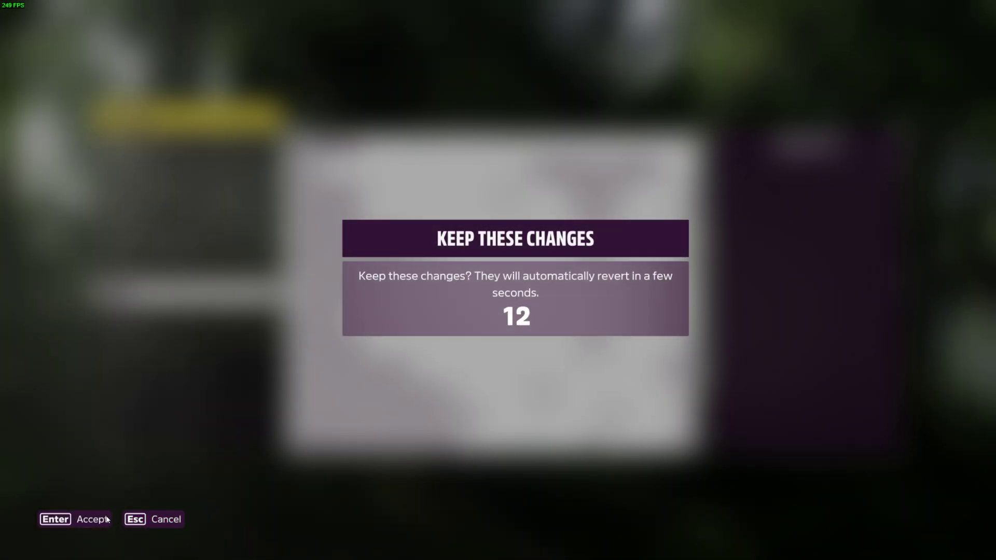
{"action": "left_click", "coordinate": [155, 518]}
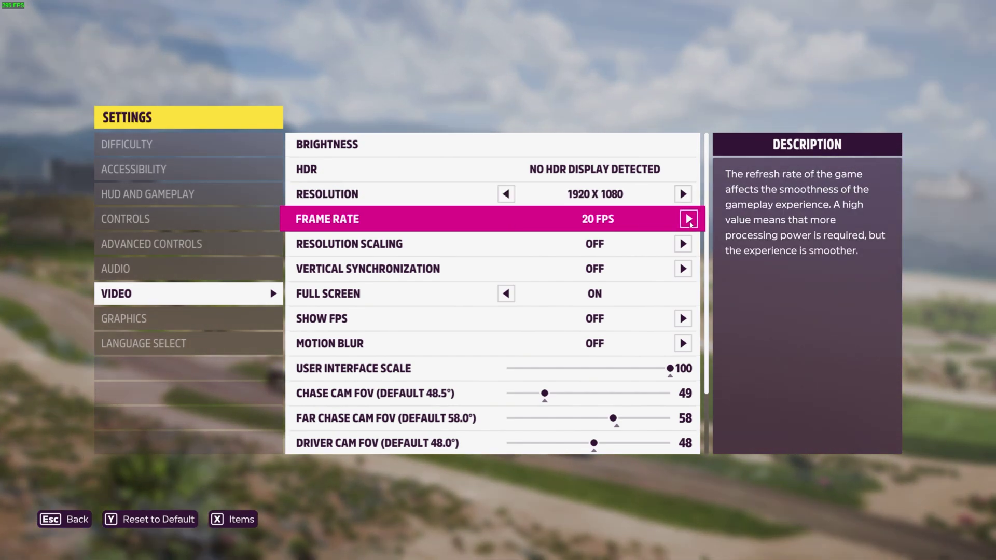
Raise the frame rate cap past 60 FPS to UNLOCKED (VARIABLE) and save
{"action": "left_click", "coordinate": [688, 219]}
{"action": "left_click", "coordinate": [688, 218]}
{"action": "left_click", "coordinate": [688, 219]}
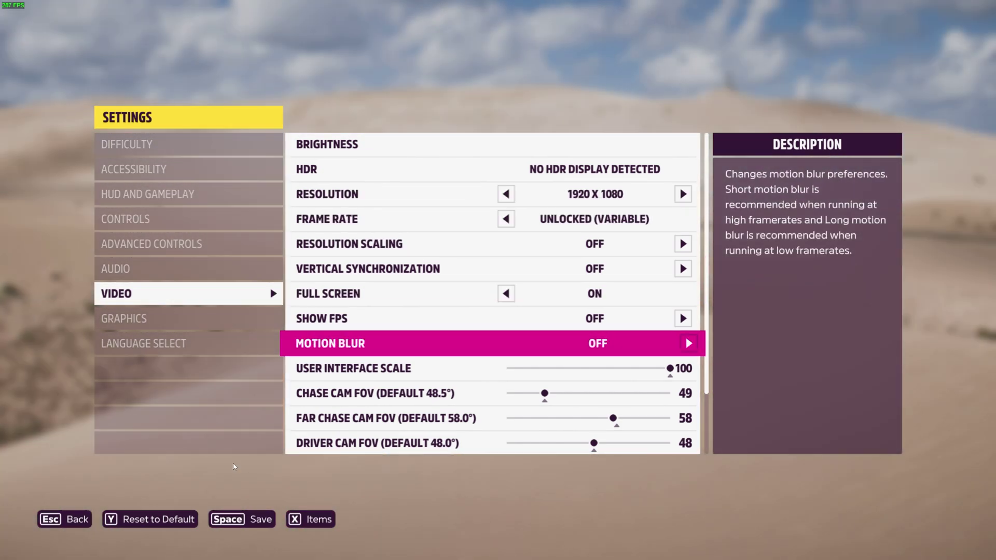
{"action": "left_click", "coordinate": [244, 516]}
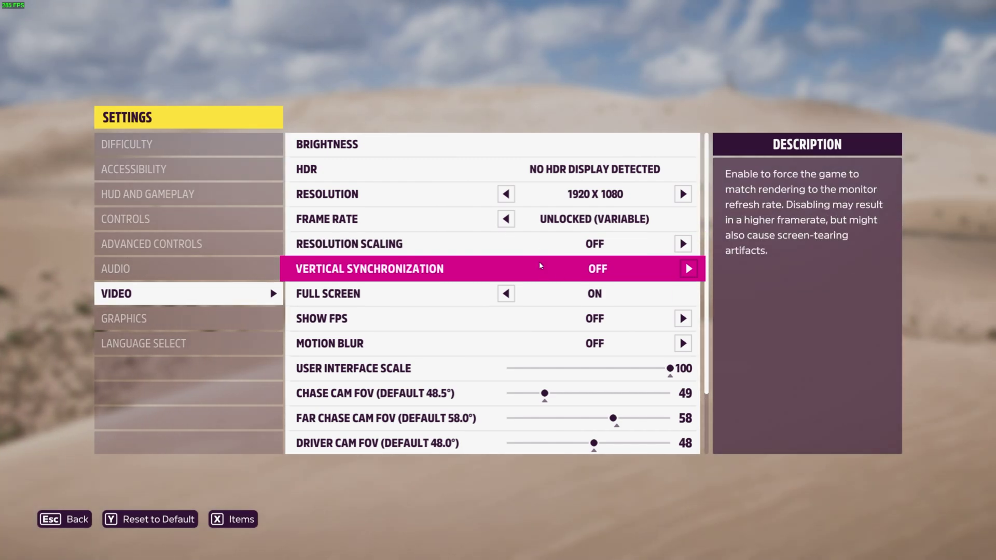
Reopen Forza Horizon 5's VIDEO options to confirm the resolution is still 1920 X 1080
{"action": "key", "text": "Escape"}
{"action": "key", "text": "Escape"}
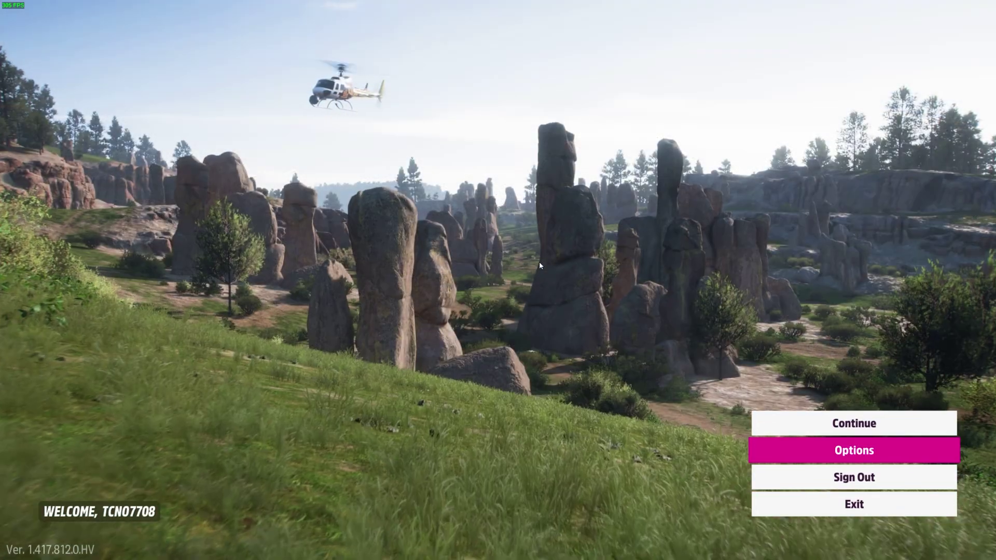
{"action": "key", "text": "Return"}
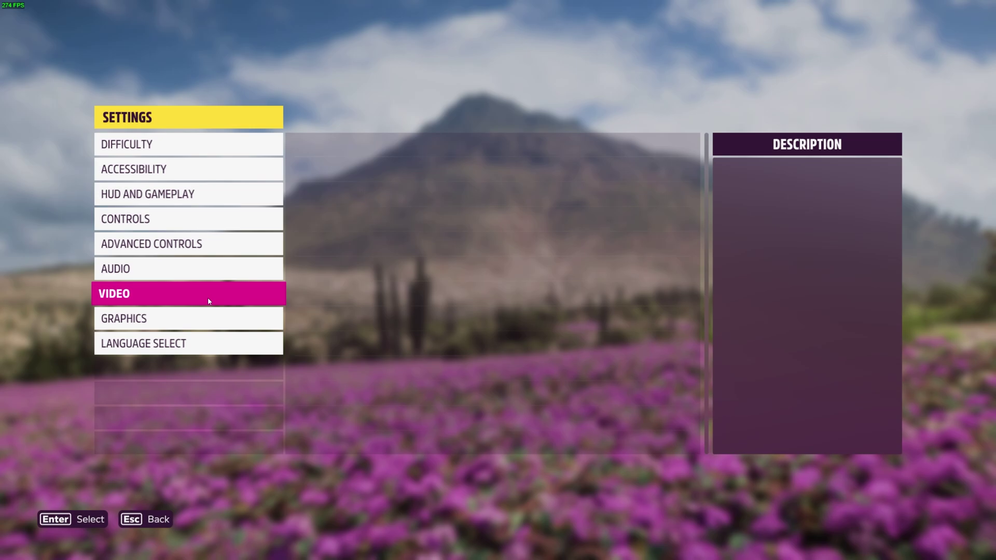
{"action": "left_click", "coordinate": [209, 302]}
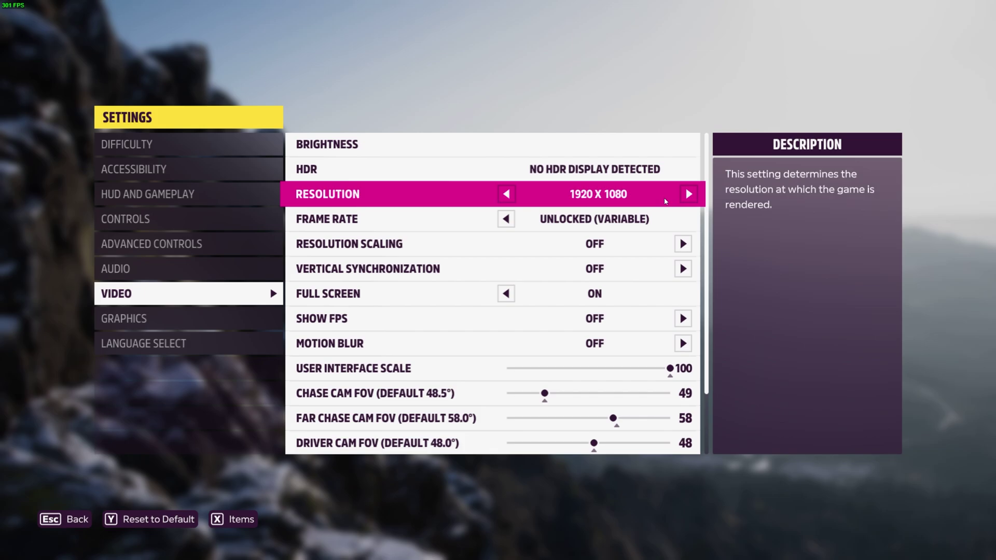
{"action": "key", "text": "Up"}
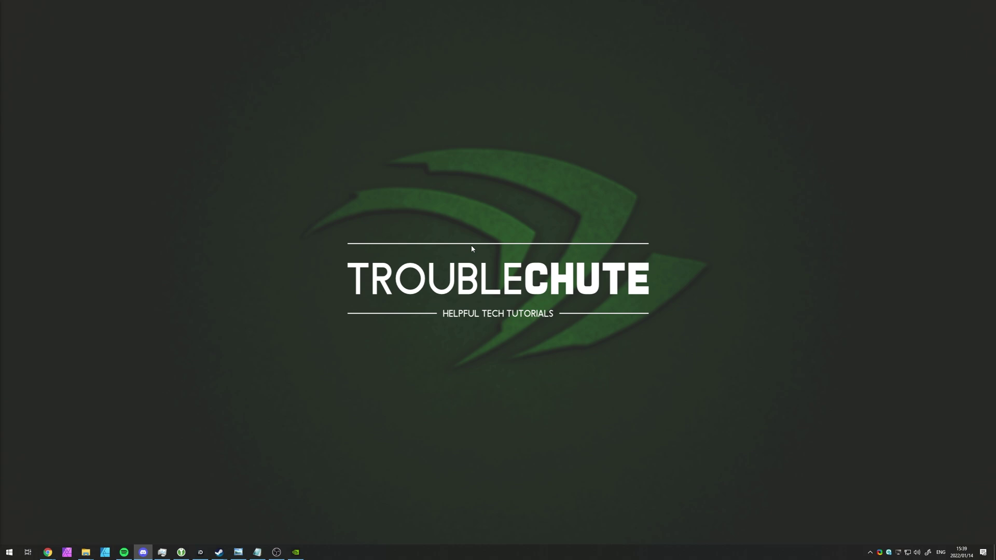
In NVIDIA Control Panel, set global Image Scaling On with 20% sharpening, then close it
{"action": "right_click", "coordinate": [411, 202]}
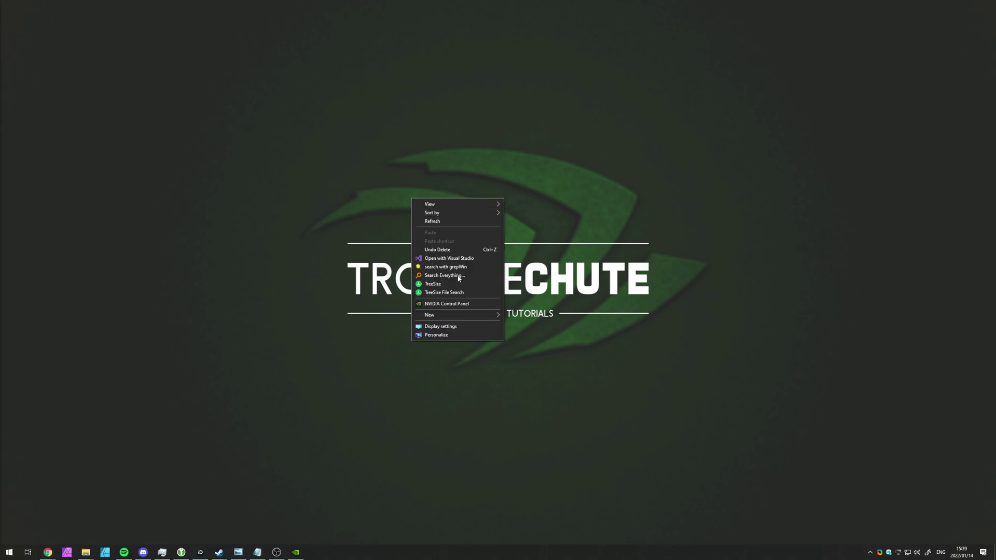
{"action": "left_click", "coordinate": [452, 308]}
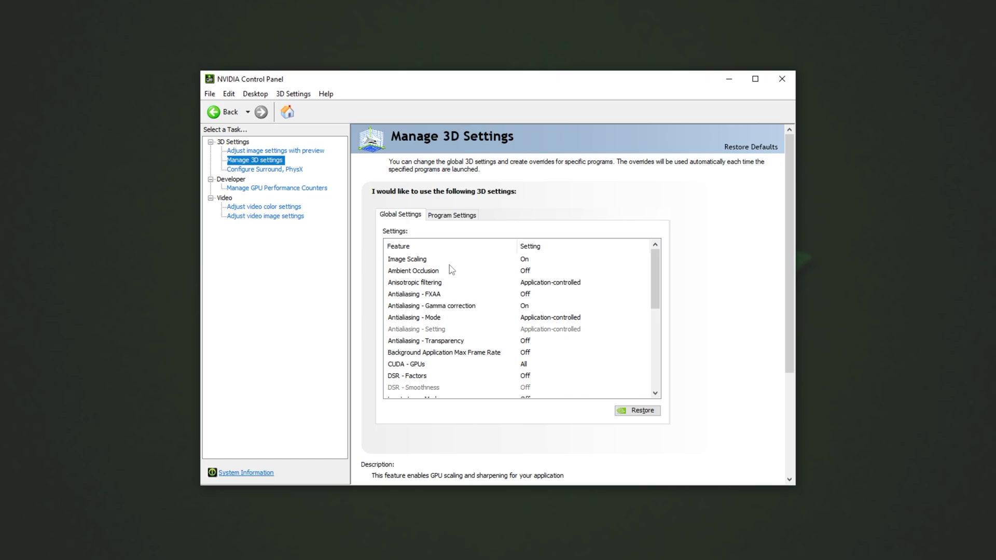
{"action": "left_click", "coordinate": [456, 259]}
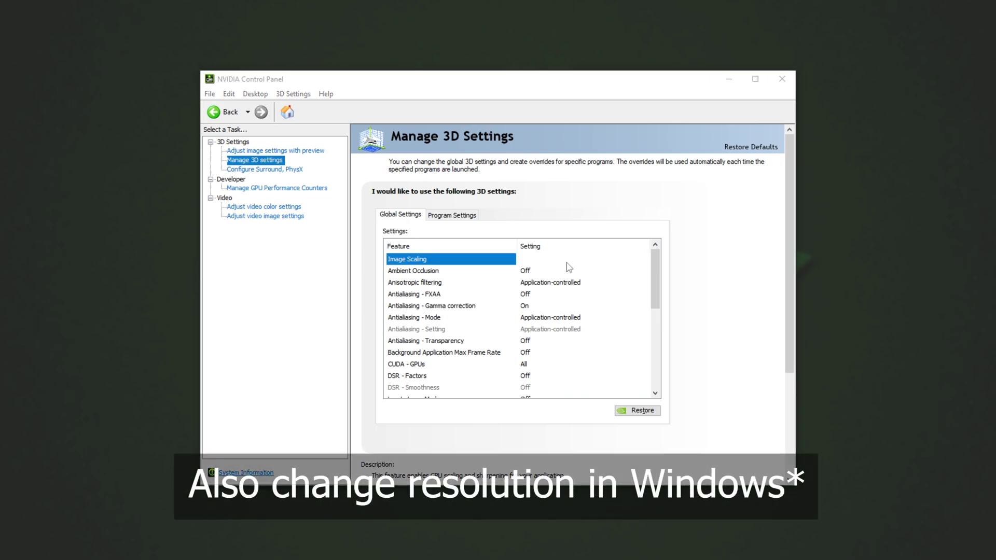
{"action": "left_click", "coordinate": [643, 259]}
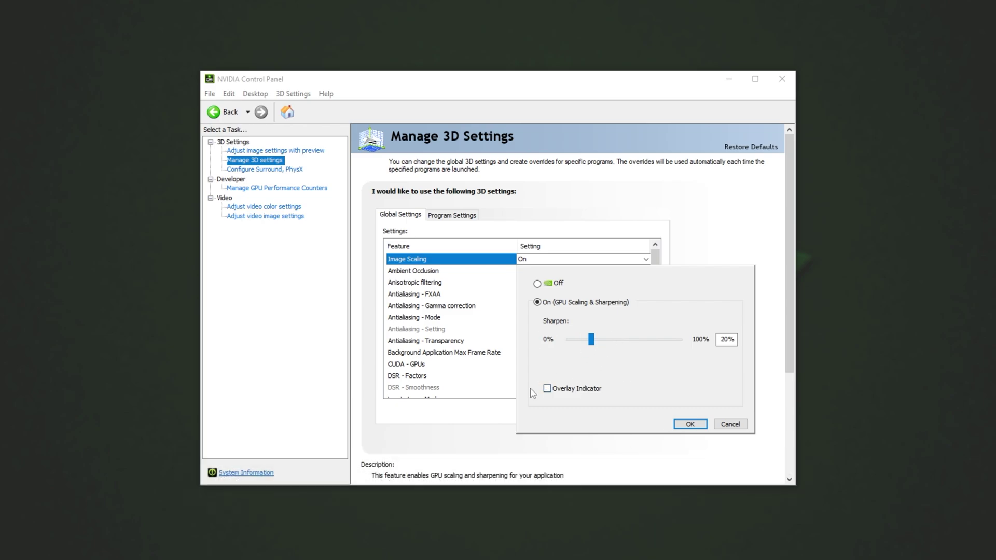
{"action": "left_click", "coordinate": [688, 424]}
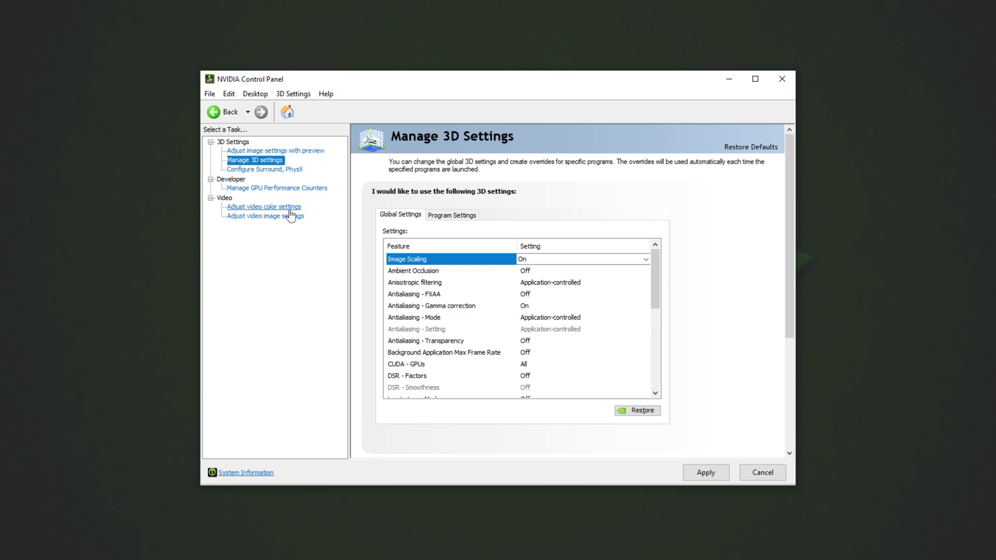
{"action": "left_click", "coordinate": [794, 82]}
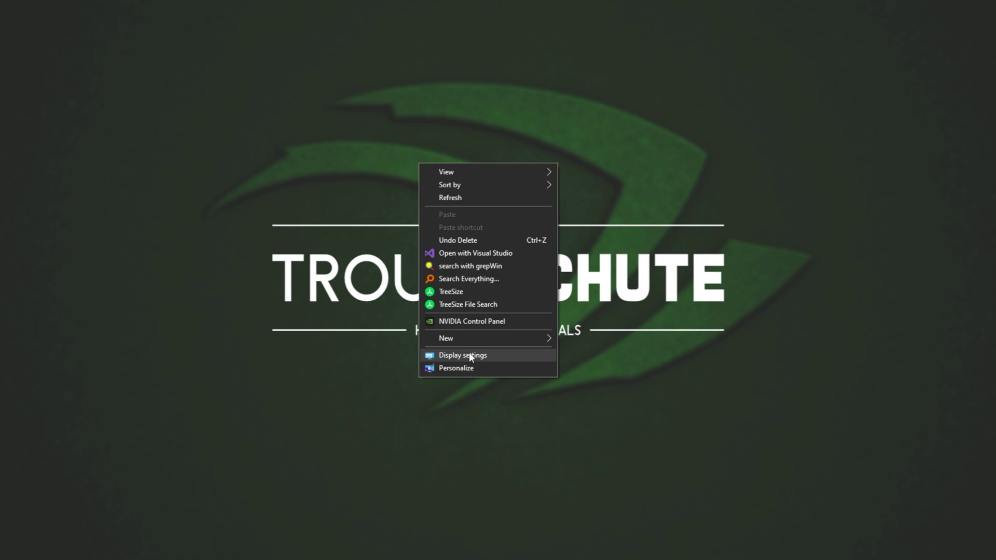
Review the Windows display resolution list, keep 2560 × 1440, and close Settings
{"action": "left_click", "coordinate": [469, 352]}
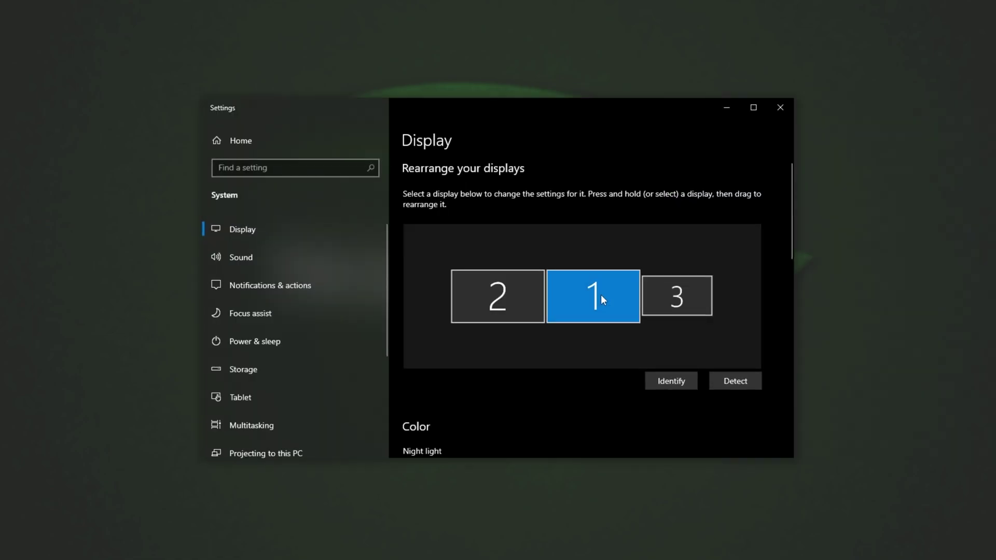
{"action": "scroll", "coordinate": [600, 293], "scroll_direction": "down", "scroll_amount": 5}
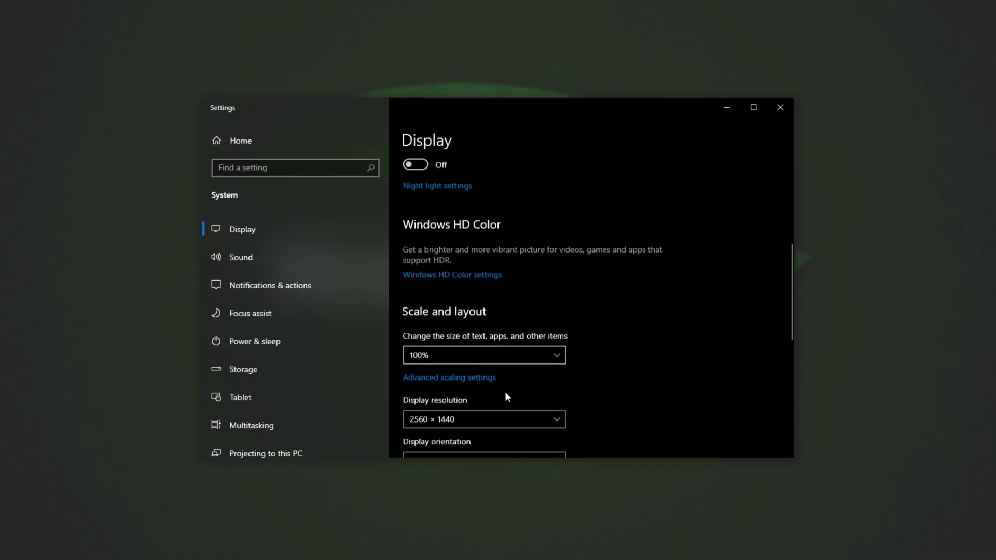
{"action": "scroll", "coordinate": [507, 397], "scroll_direction": "down", "scroll_amount": 2}
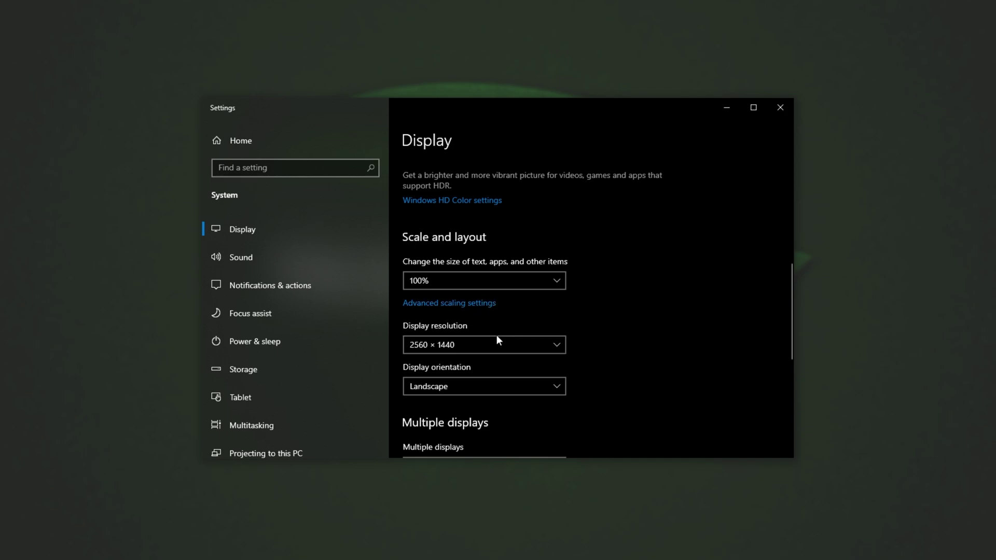
{"action": "left_click", "coordinate": [468, 345]}
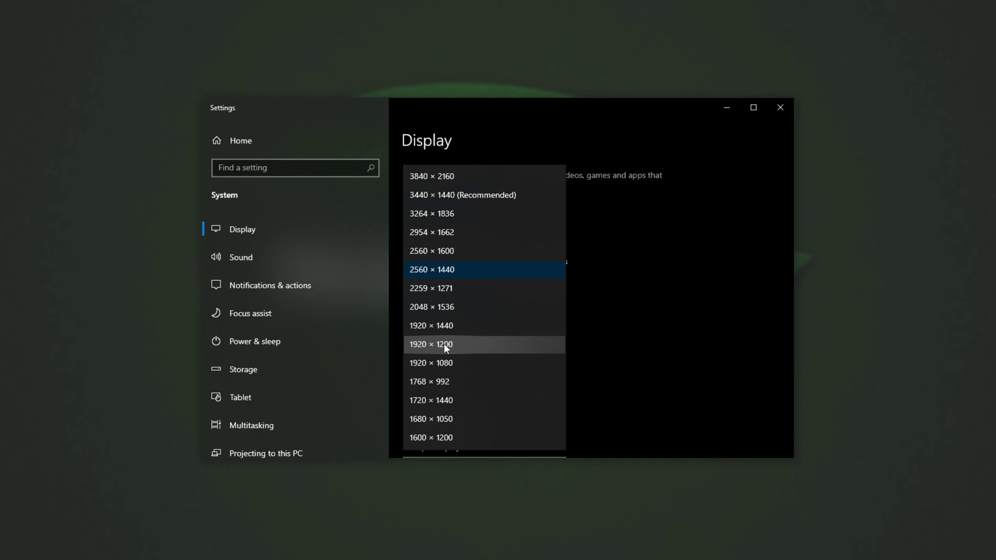
{"action": "left_click", "coordinate": [766, 160]}
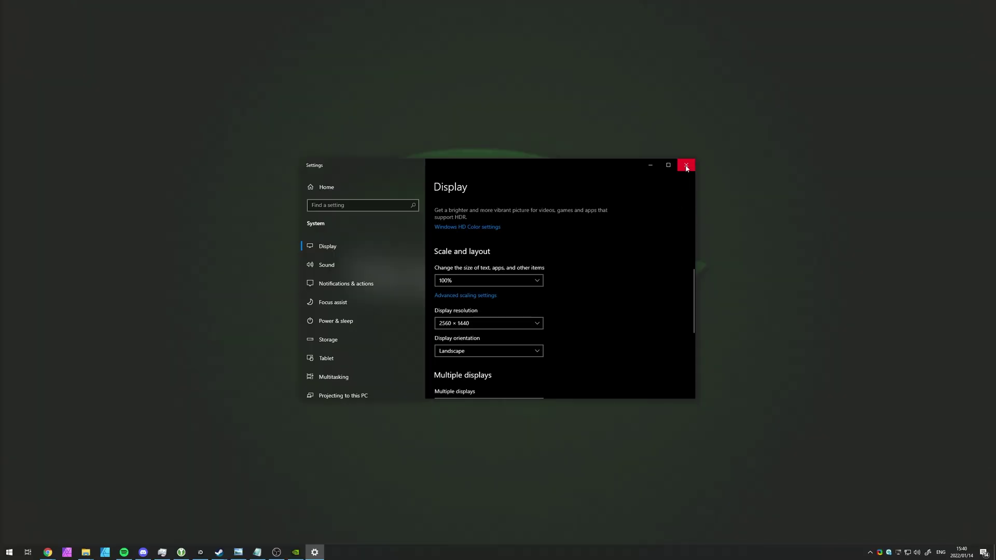
{"action": "left_click", "coordinate": [686, 166]}
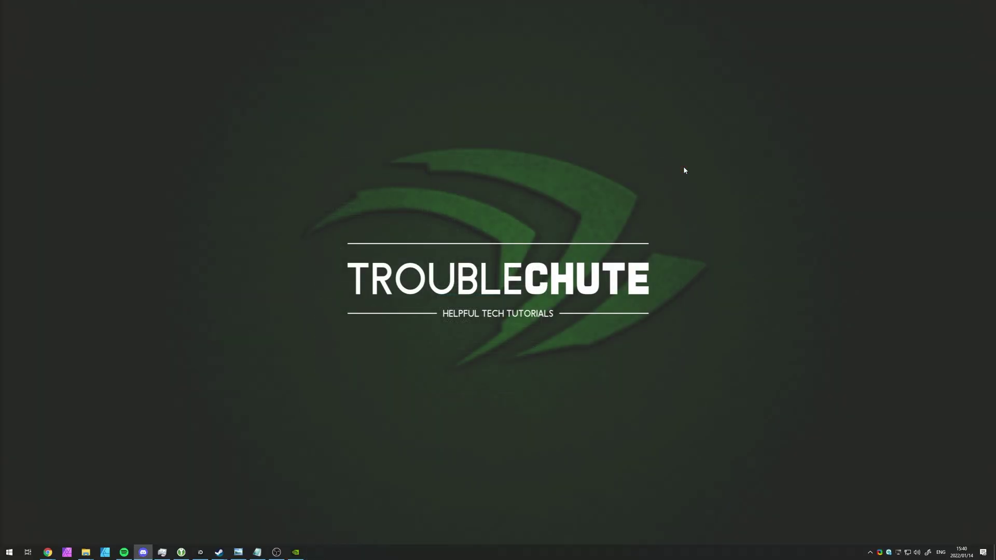